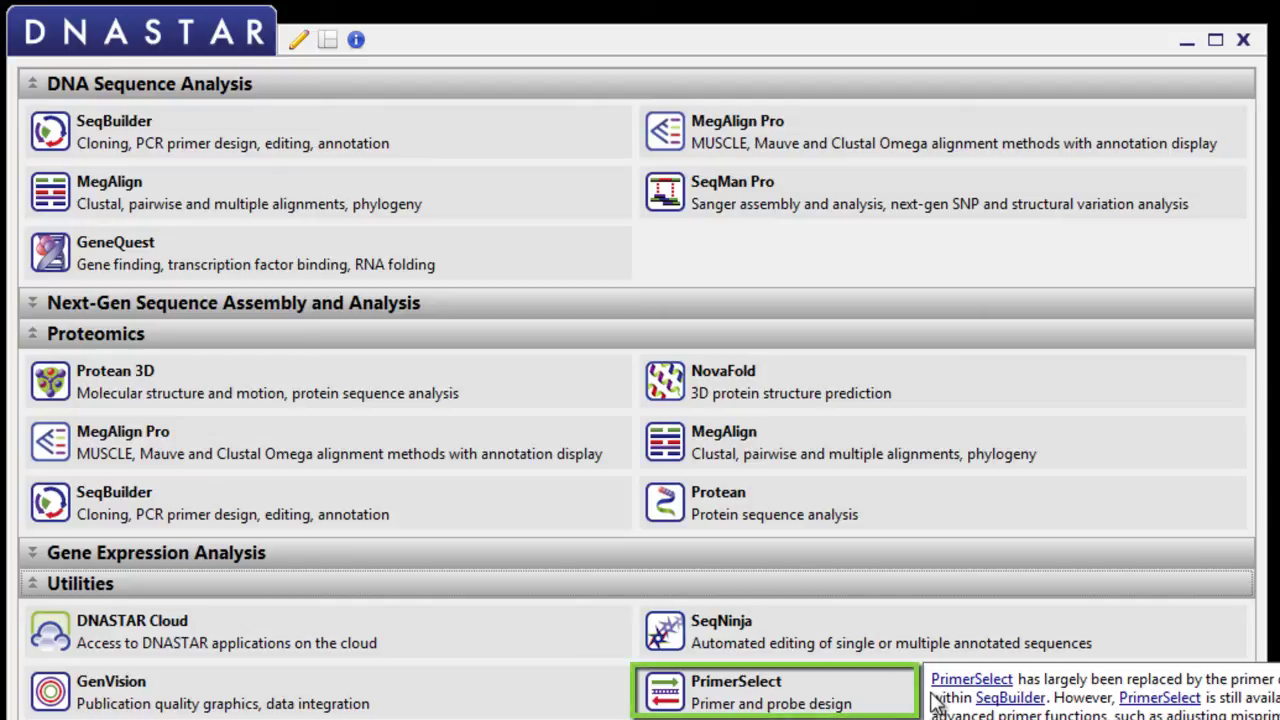
# Launch PrimerSelect and load pbr322.seq as the template sequence
pyautogui.click(915, 700)
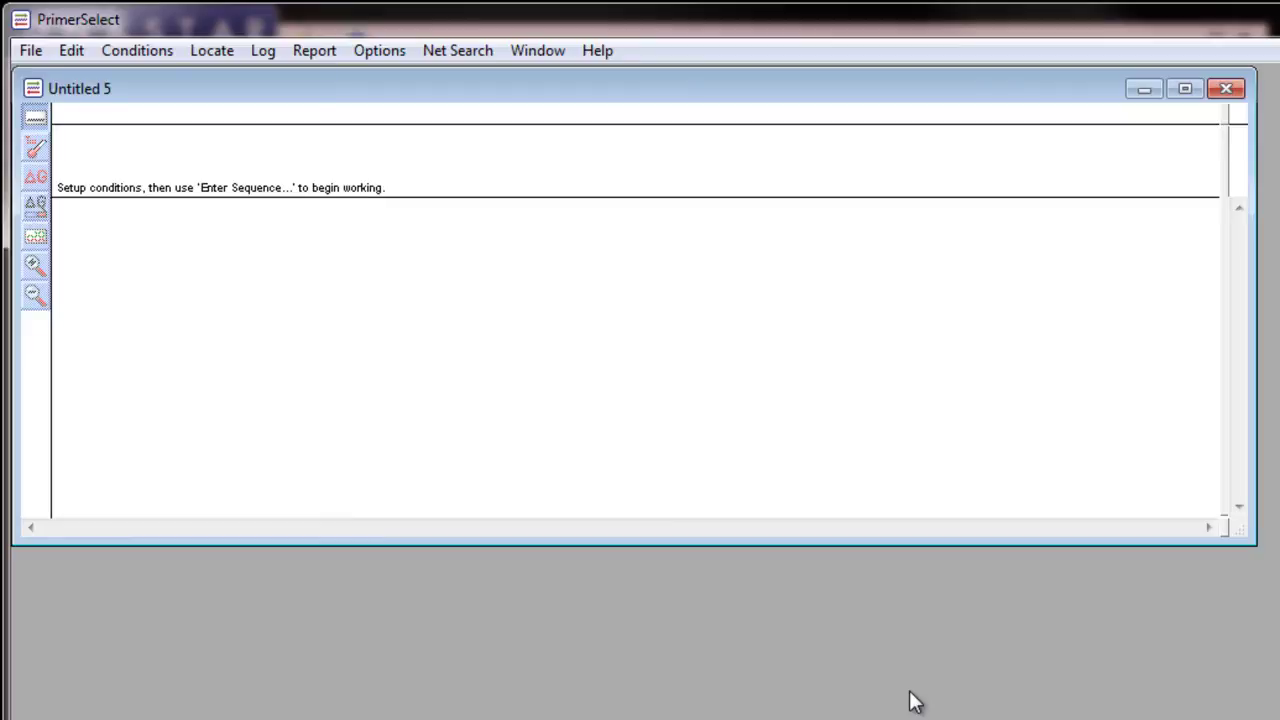
pyautogui.click(33, 62)
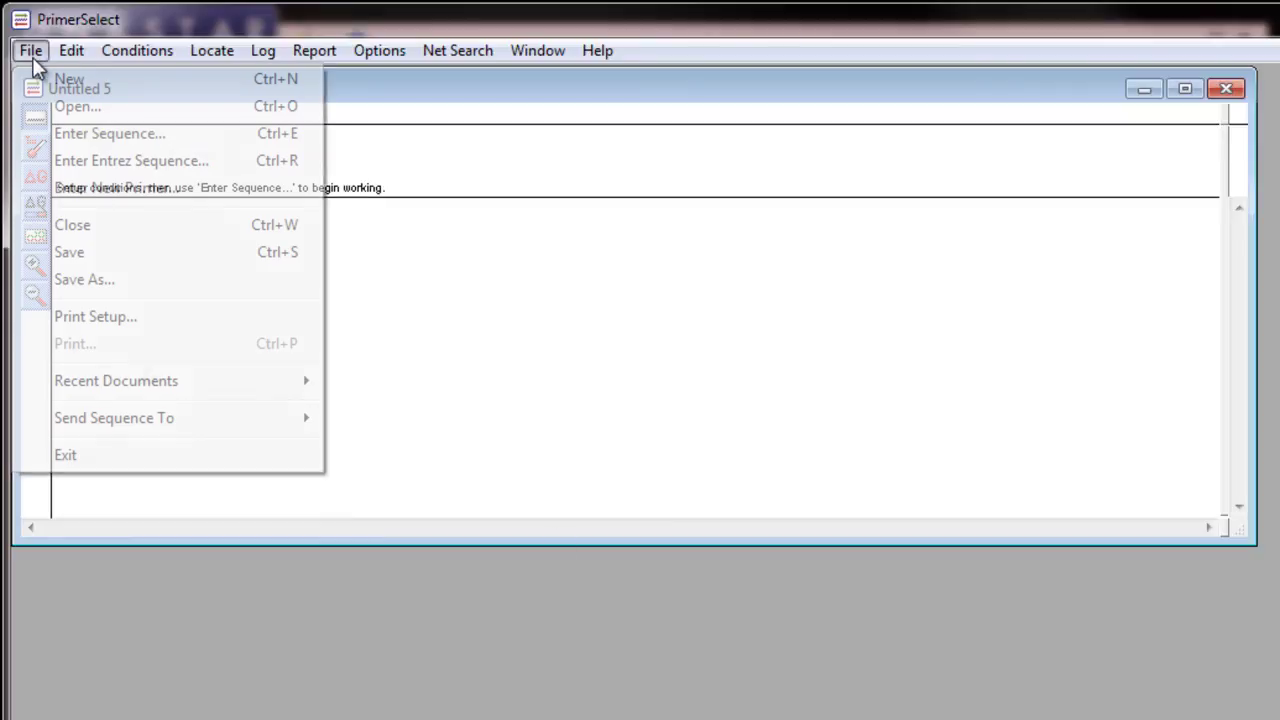
pyautogui.click(50, 133)
pyautogui.click(155, 487)
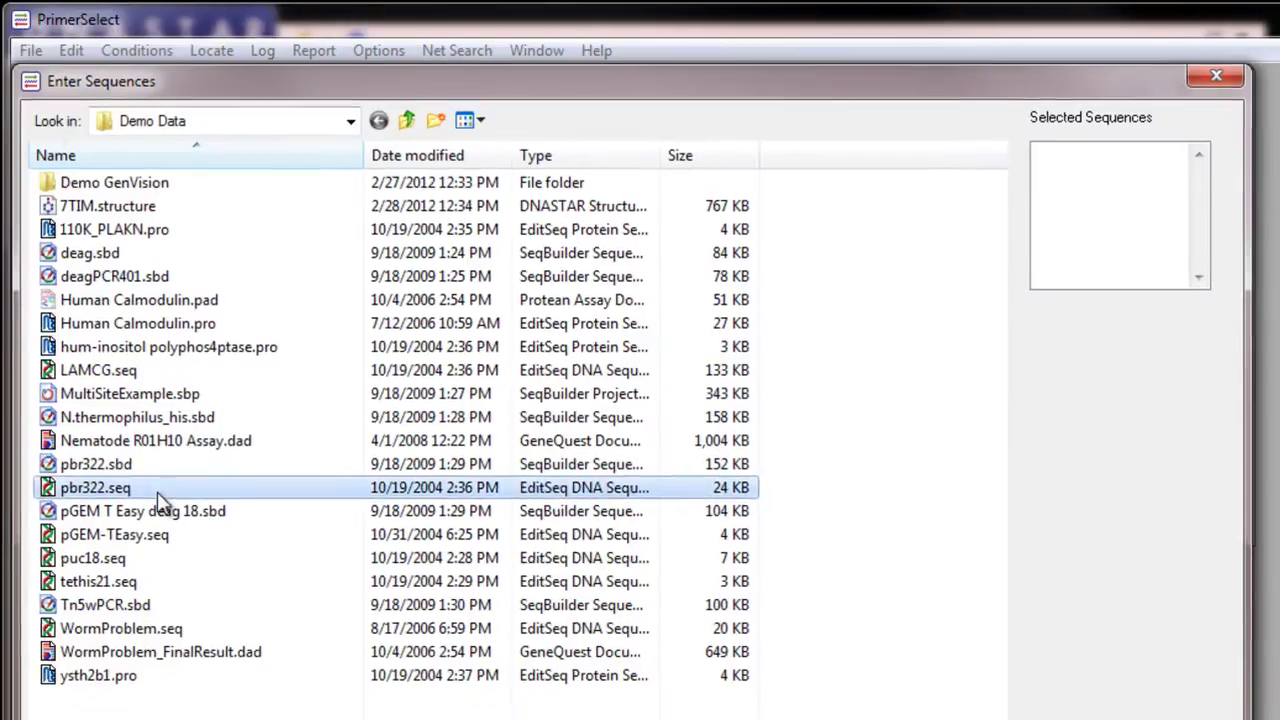
pyautogui.click(955, 677)
pyautogui.click(1005, 719)
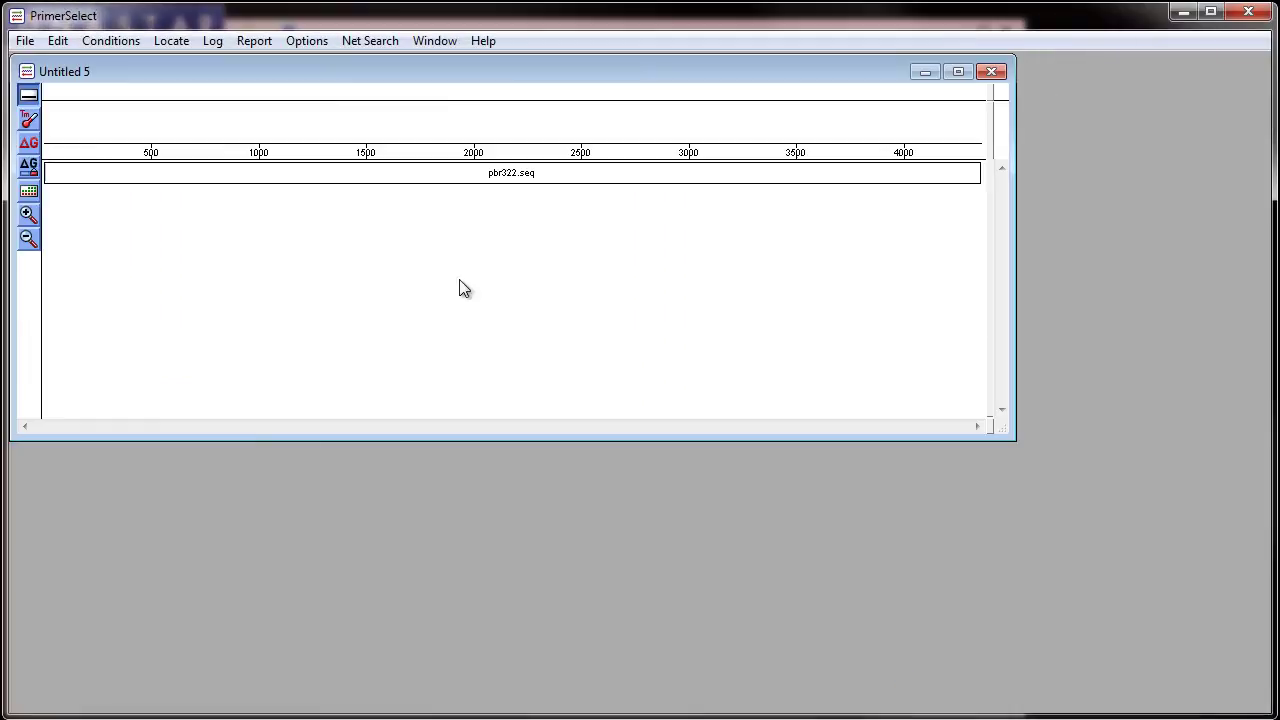
pyautogui.click(128, 42)
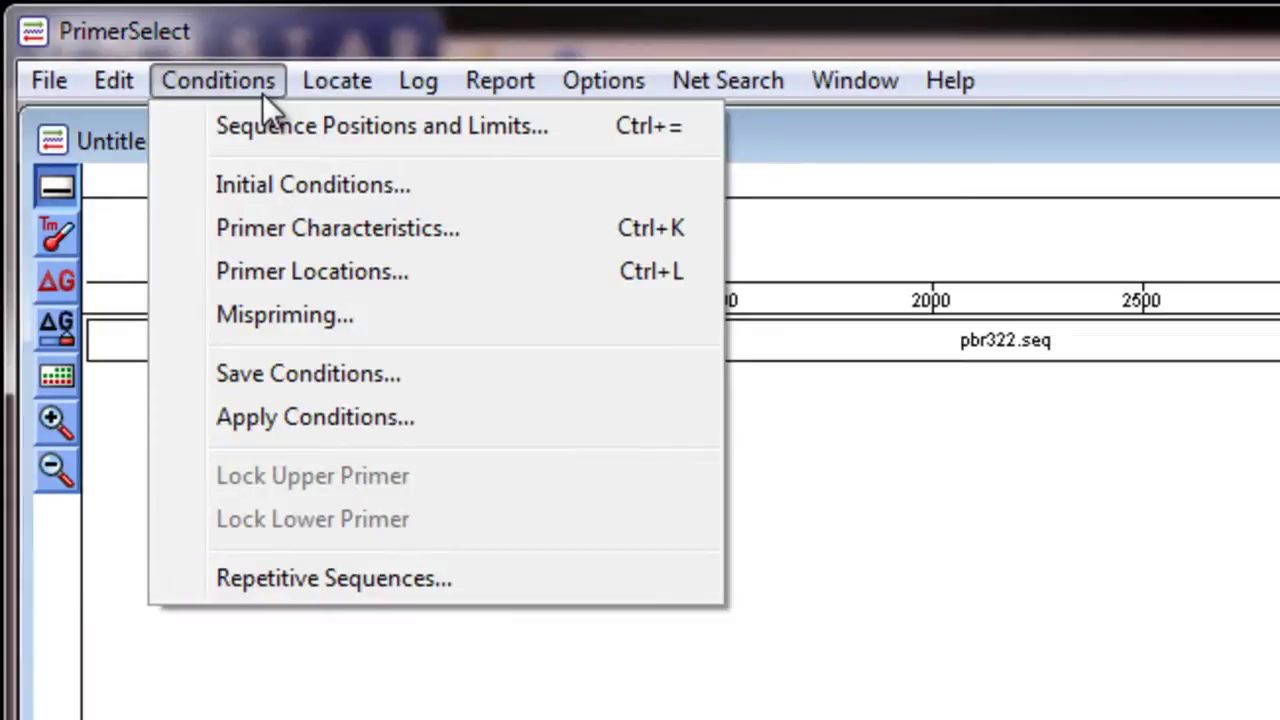
pyautogui.click(288, 228)
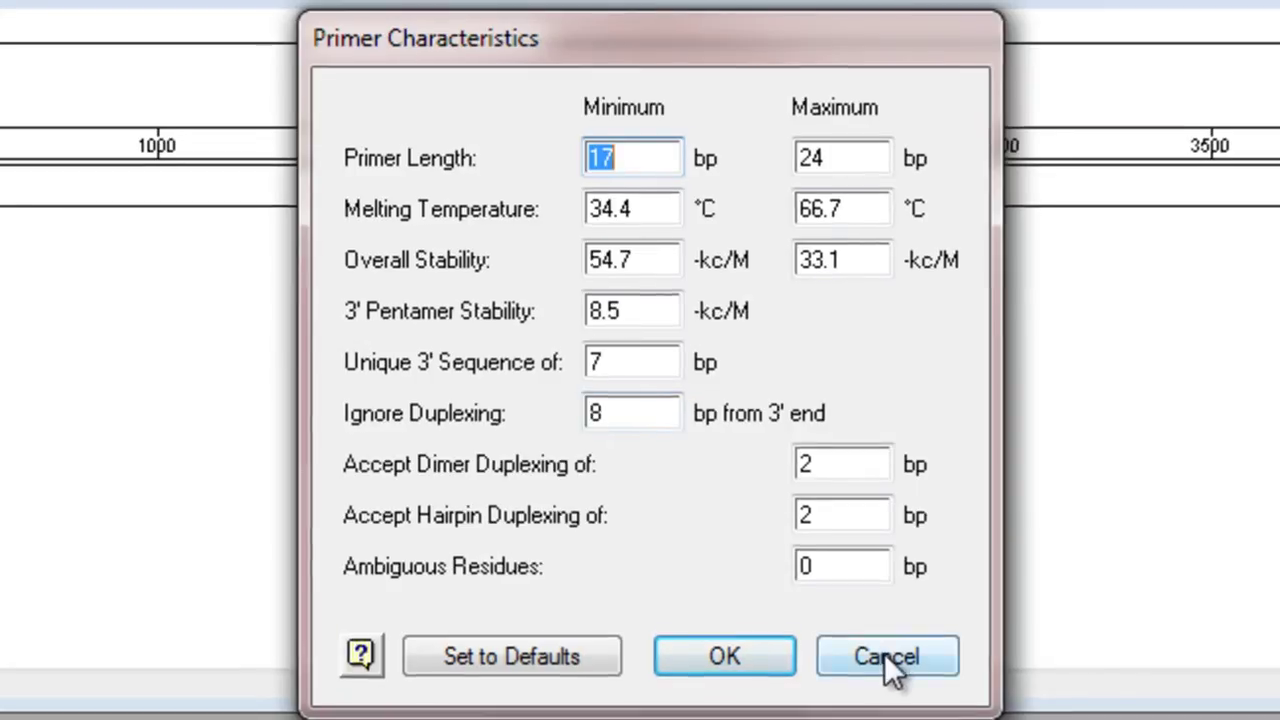
pyautogui.click(884, 656)
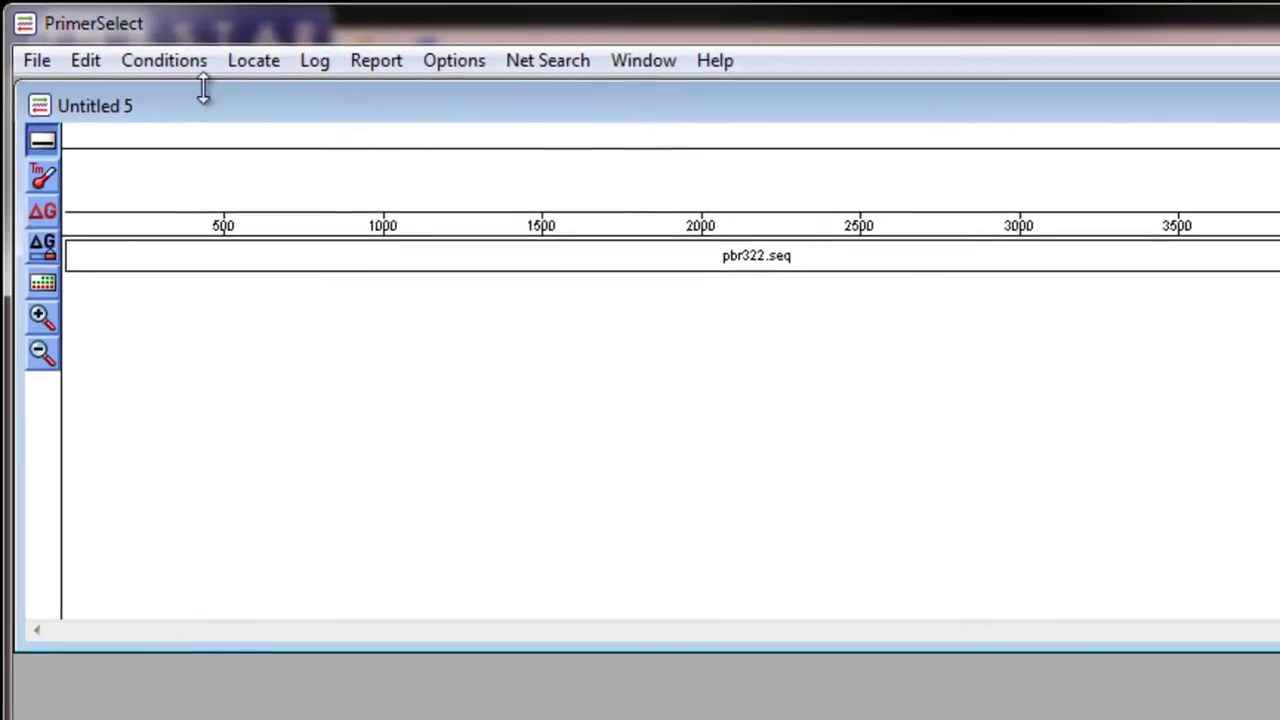
# Restrict upper primers to positions 1700–1950 and lower primers to 2250–2500
pyautogui.click(191, 70)
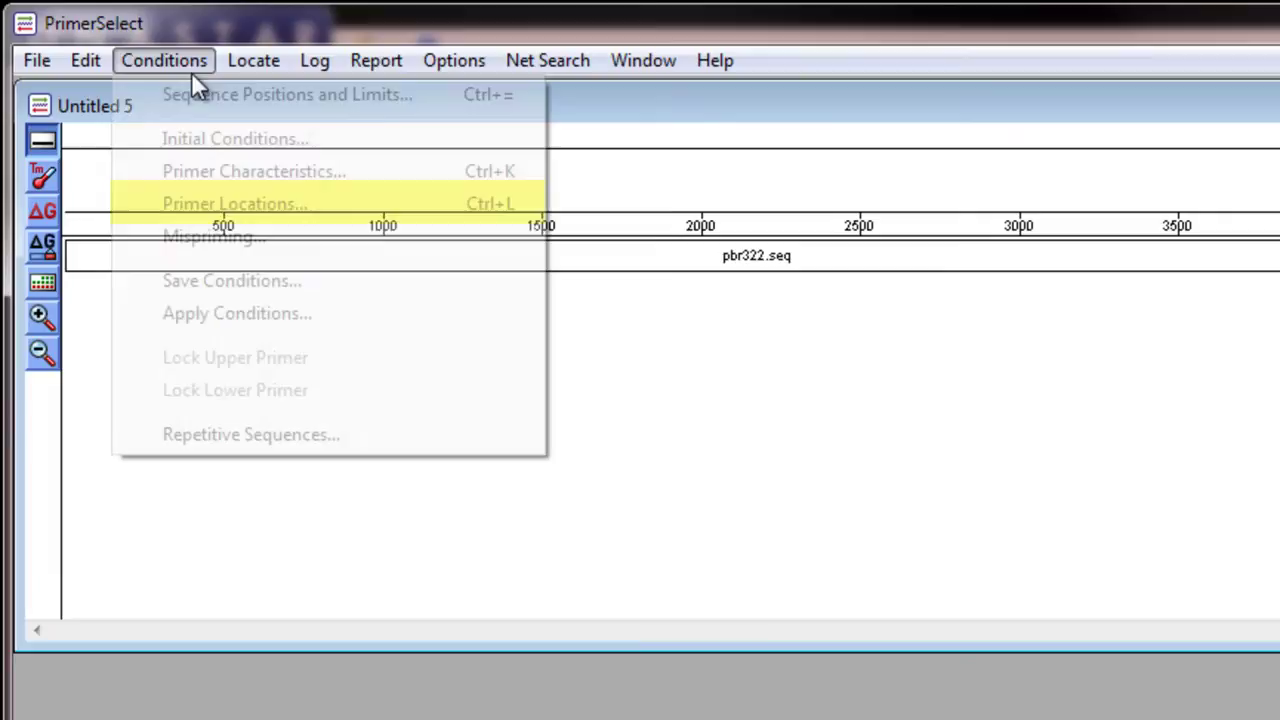
pyautogui.click(220, 207)
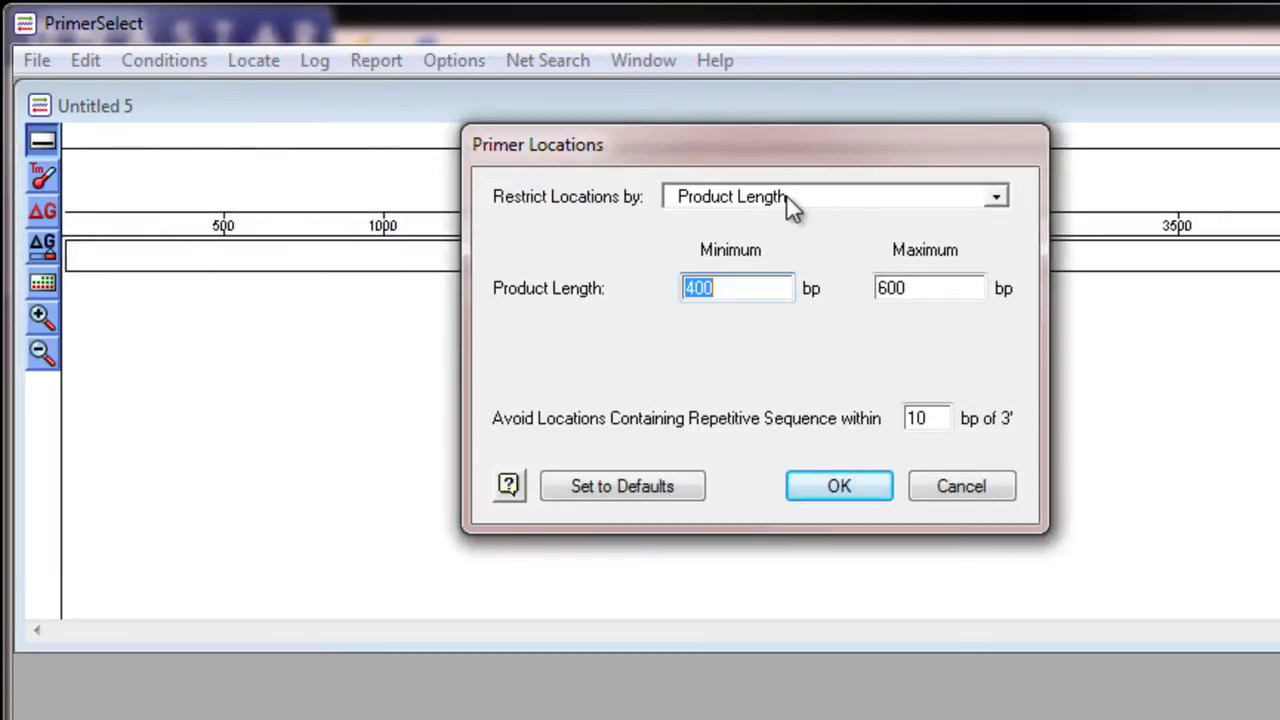
pyautogui.click(873, 203)
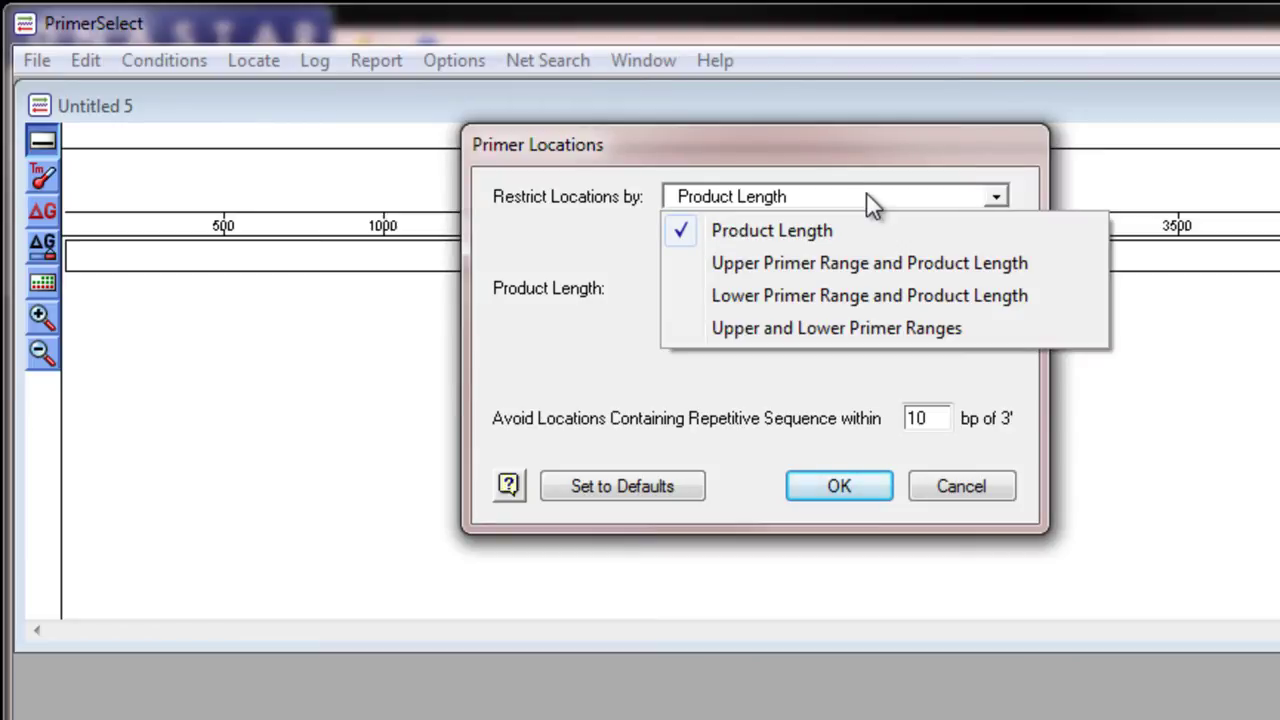
pyautogui.click(832, 329)
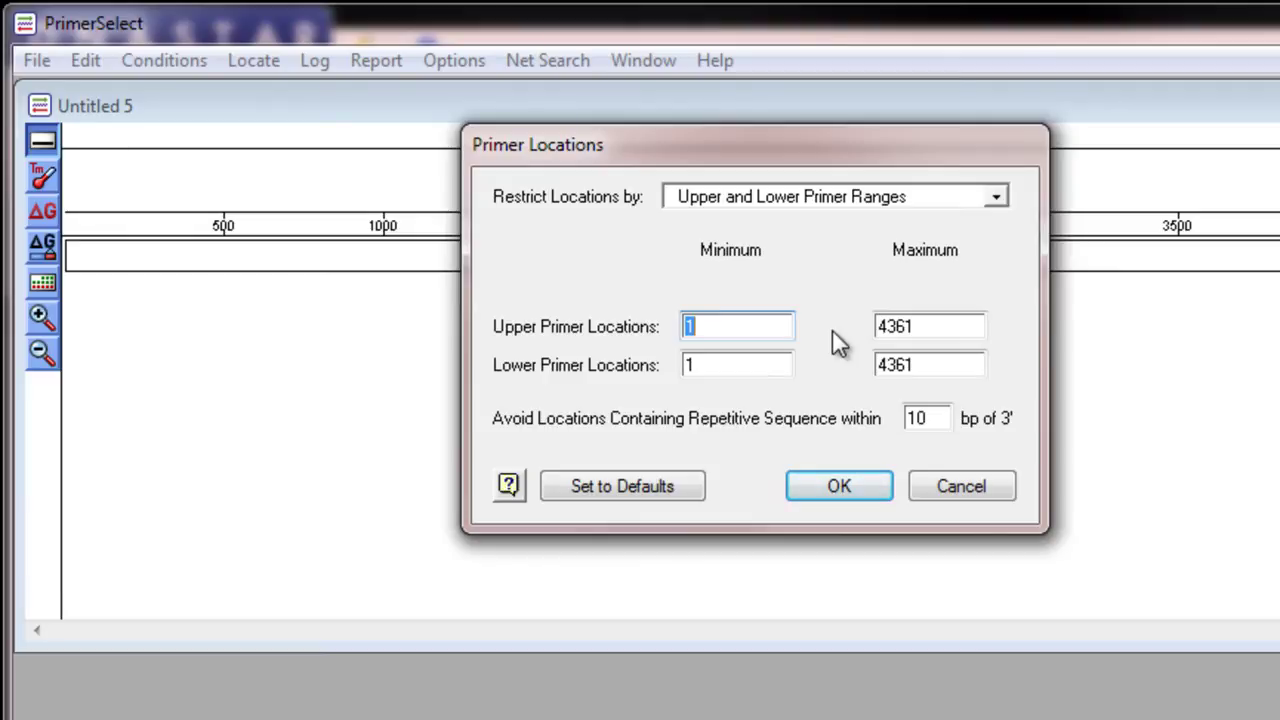
pyautogui.write('1700')
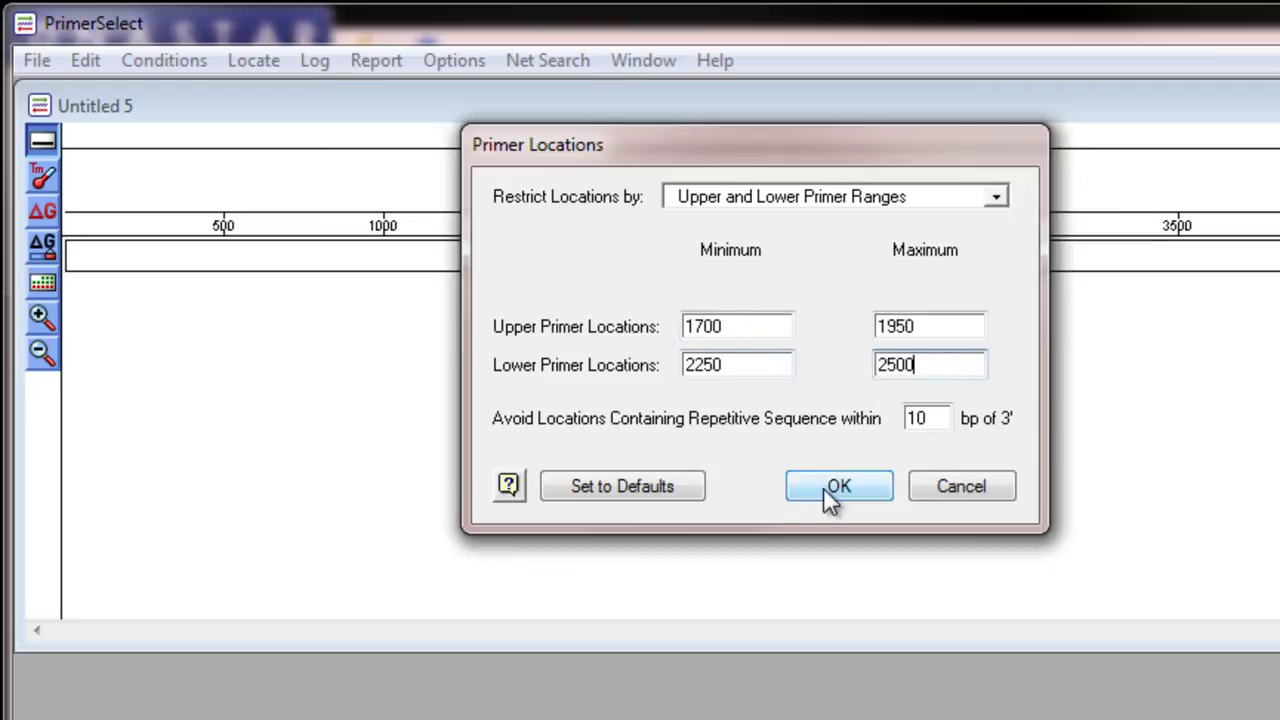
pyautogui.click(830, 487)
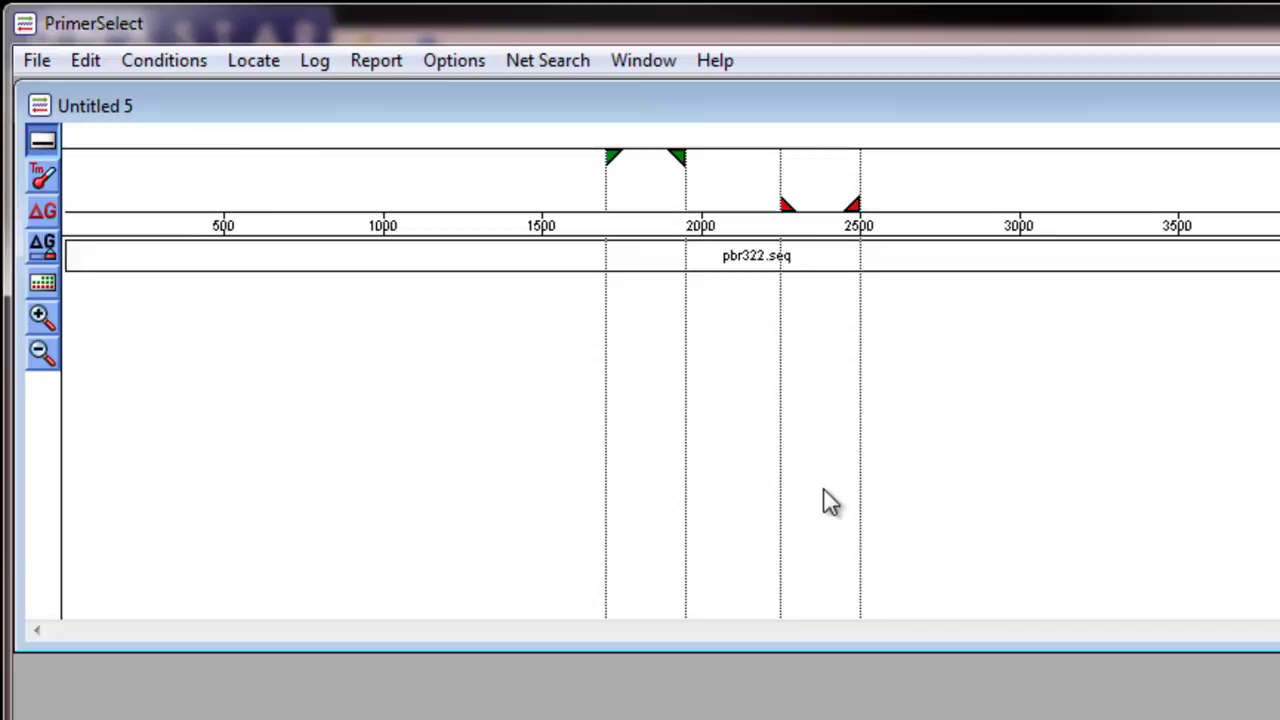
# Locate PCR primer pairs and widen the Located Primer Pairs window to show advice text
pyautogui.click(258, 52)
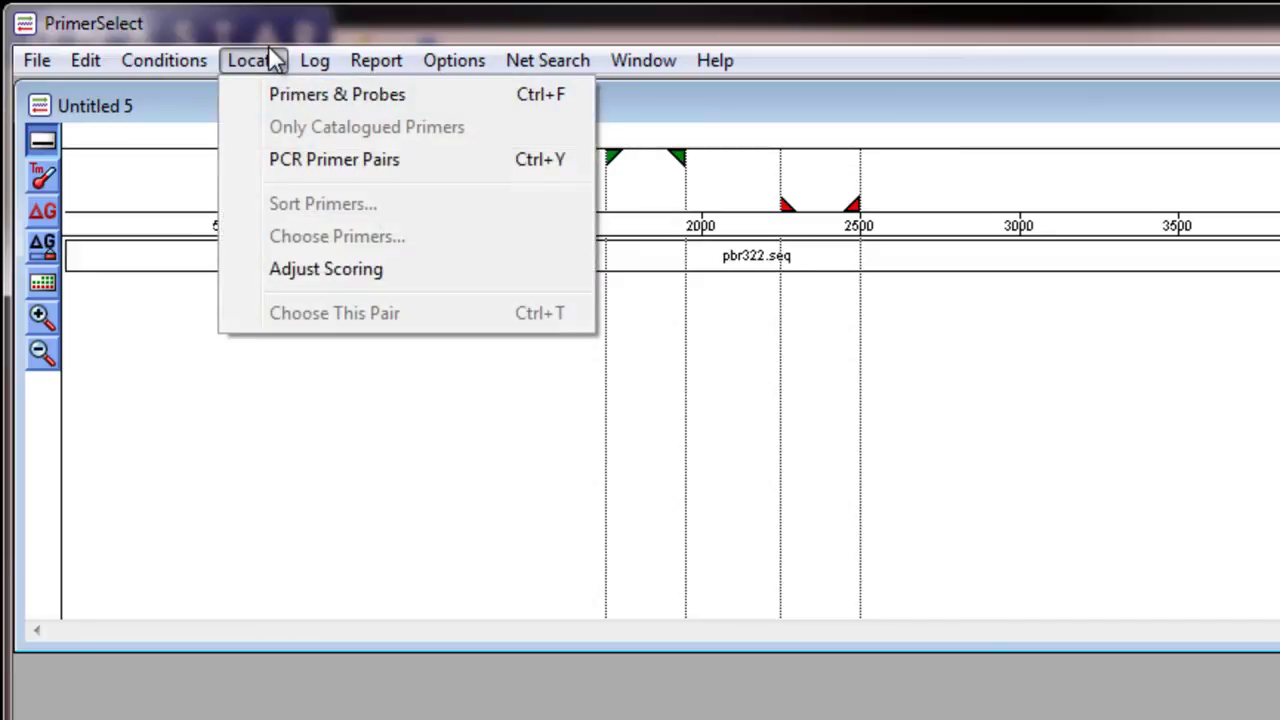
pyautogui.click(276, 163)
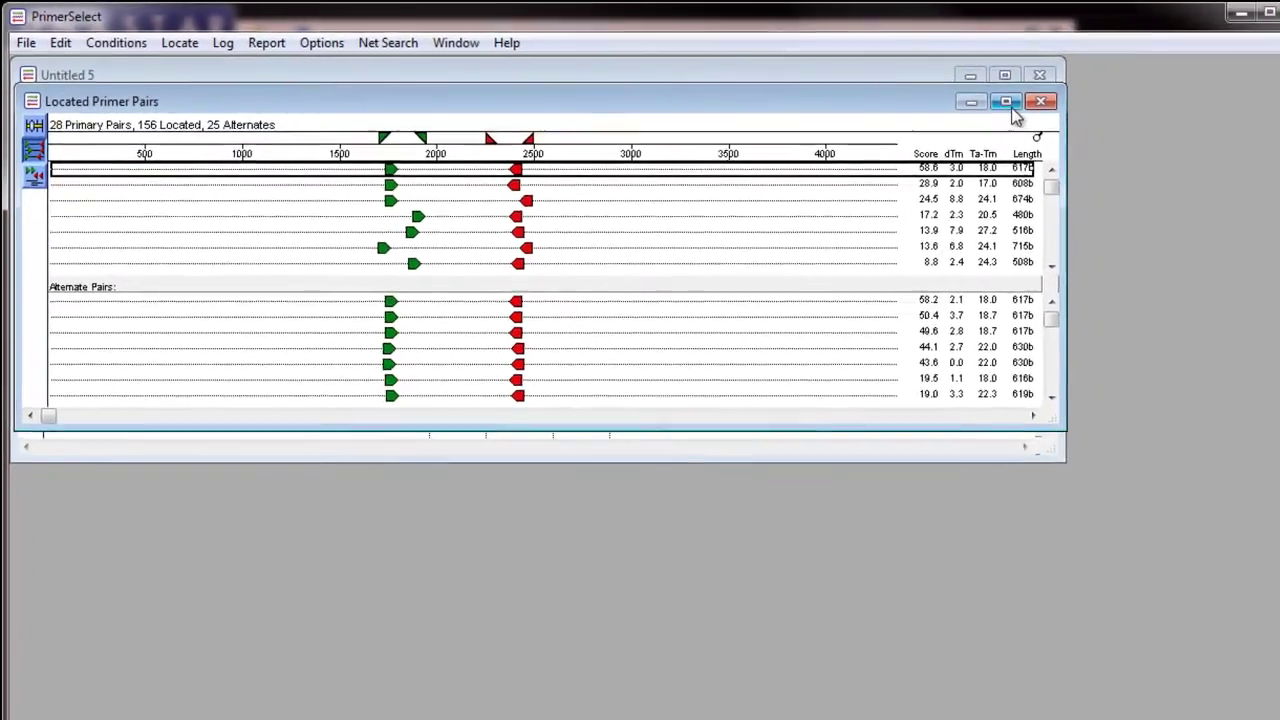
pyautogui.click(1010, 106)
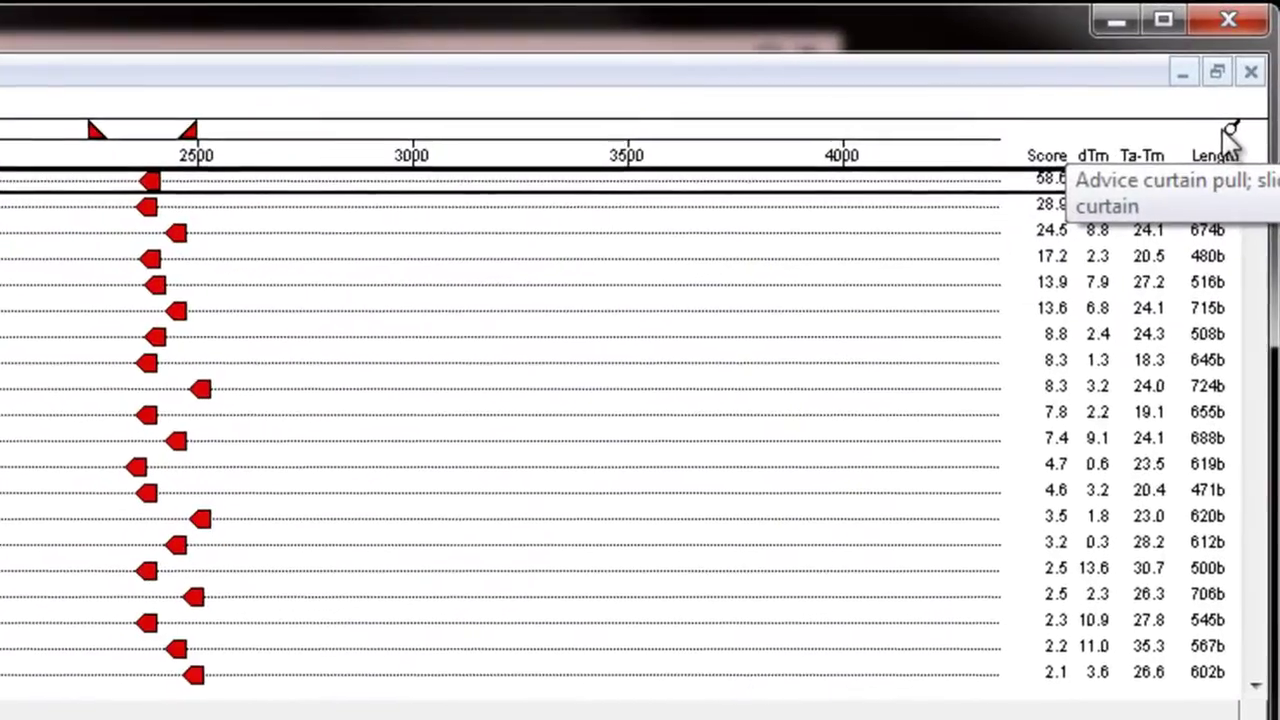
pyautogui.moveTo(1230, 130); pyautogui.dragTo(1066, 116)
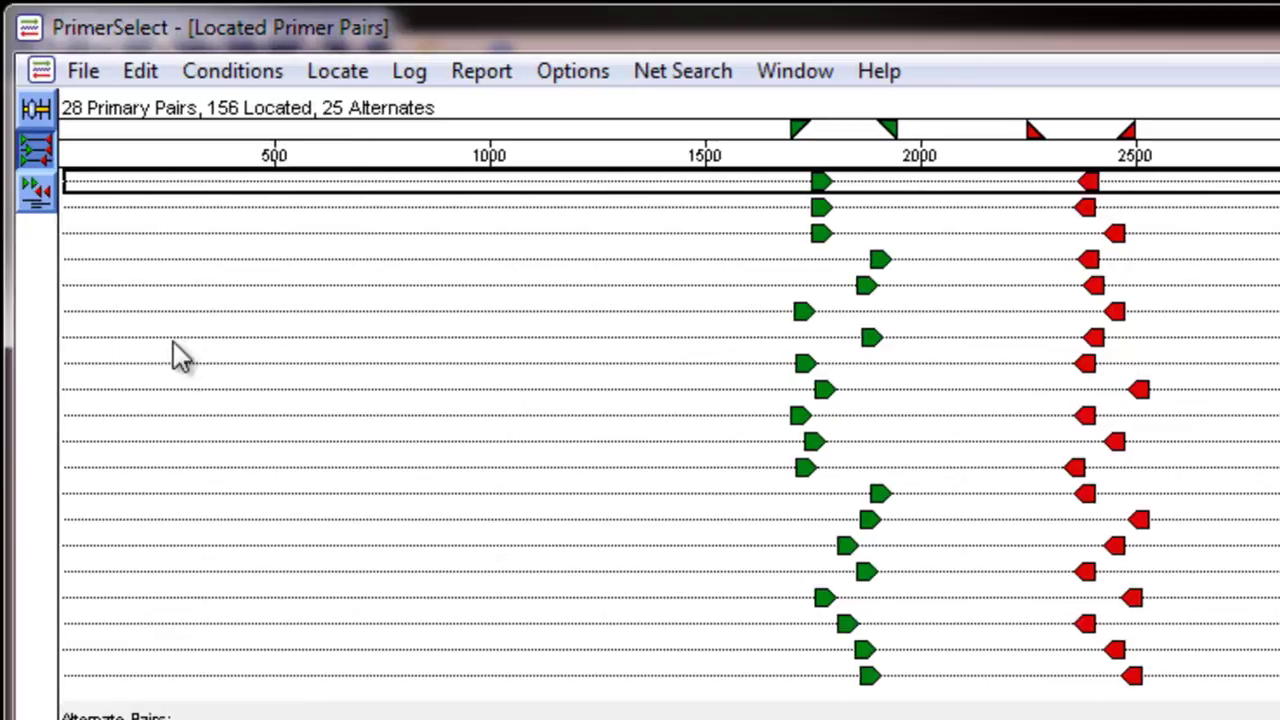
# Compare possible products of the pairs scoring 28.9, 24.5, 17.2, 8.3 and 4.7
pyautogui.click(33, 200)
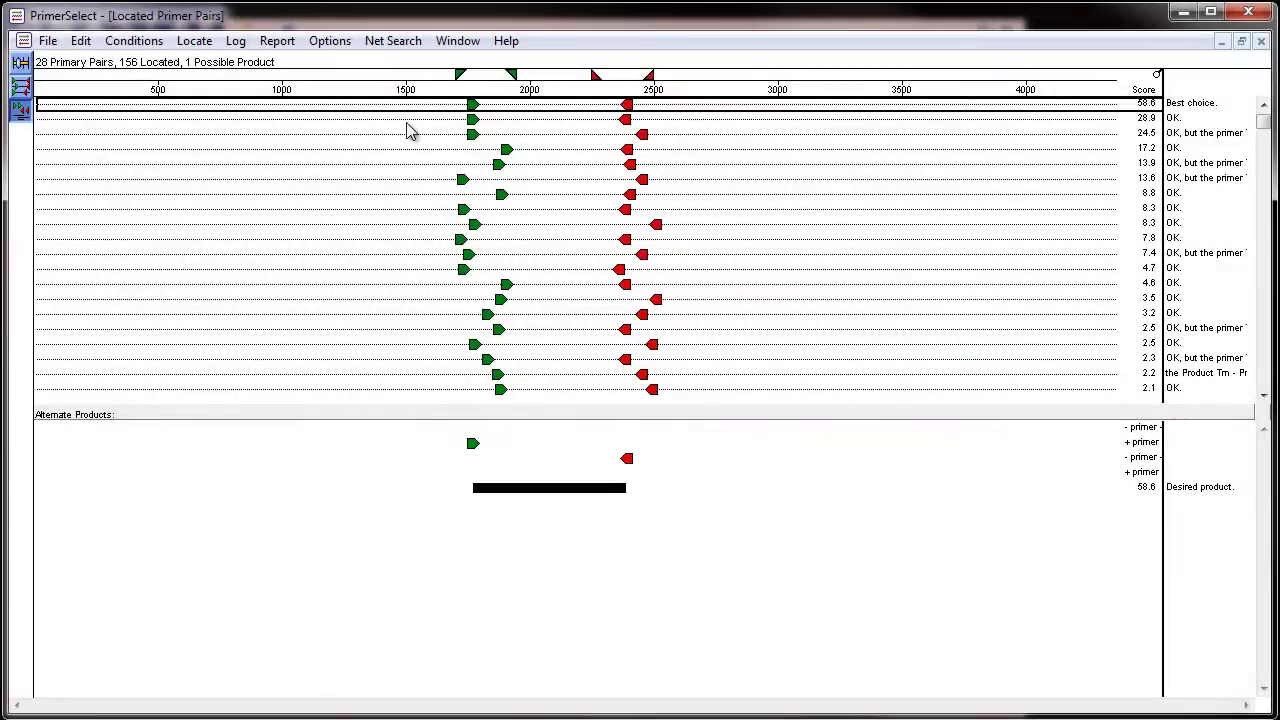
pyautogui.click(407, 124)
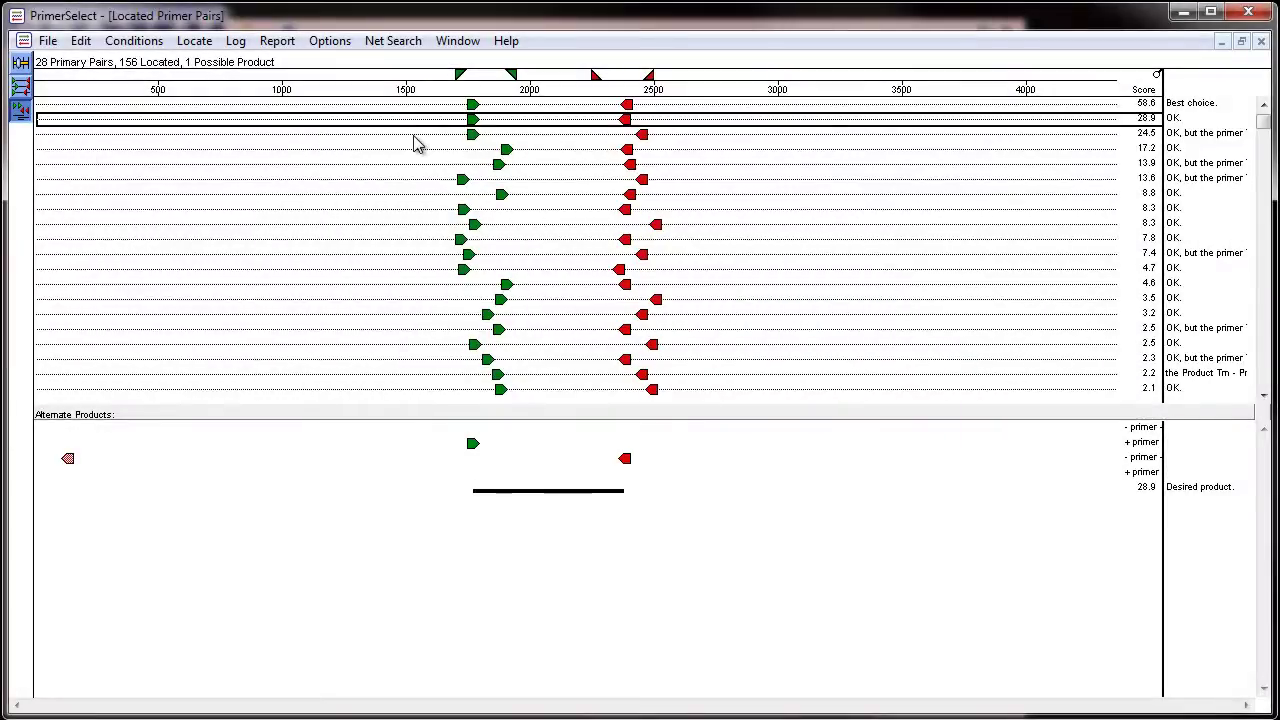
pyautogui.click(417, 137)
pyautogui.click(424, 151)
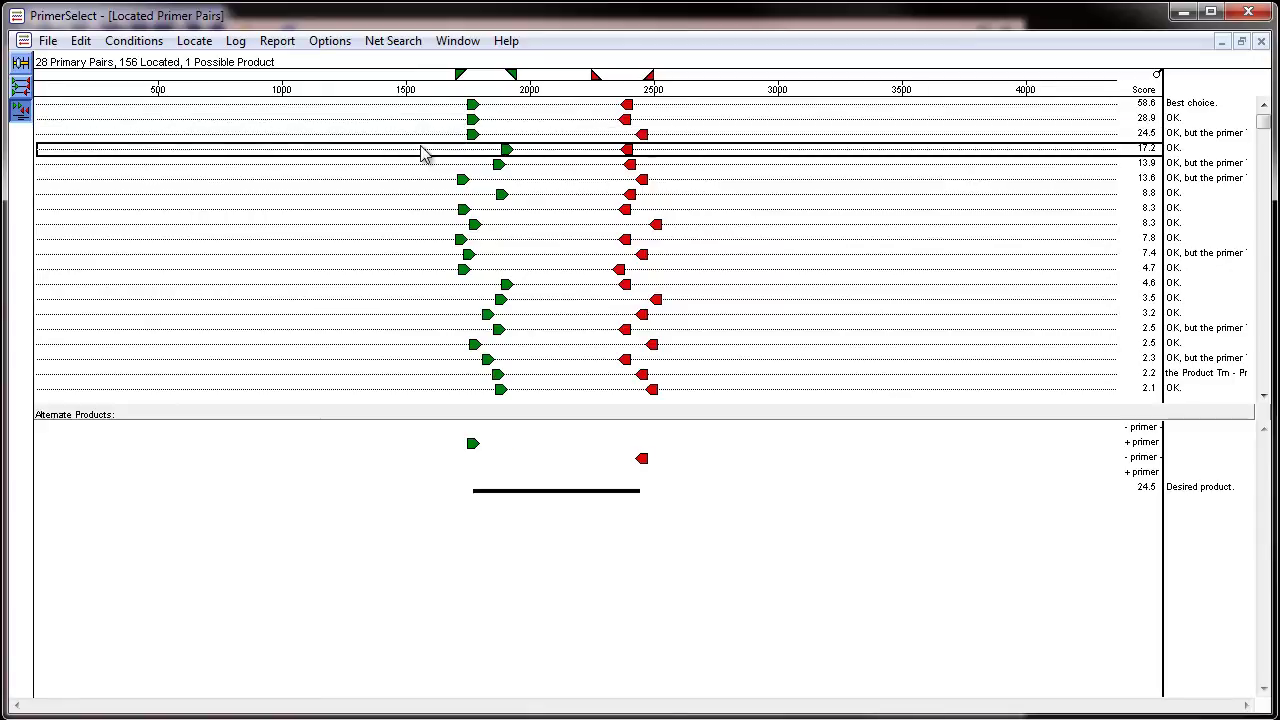
pyautogui.click(433, 212)
pyautogui.click(450, 269)
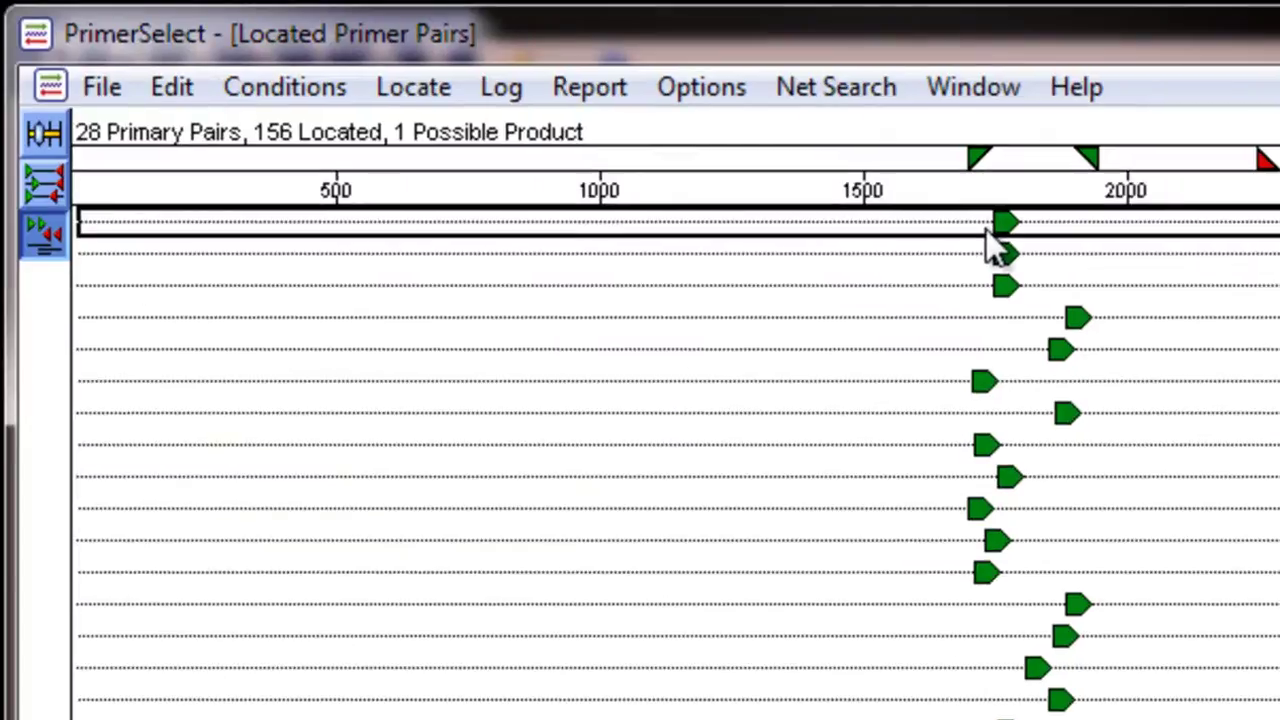
# Open the upper primer workbench and lengthen the primer to 31 bases, revealing the dimer report
pyautogui.click(188, 87)
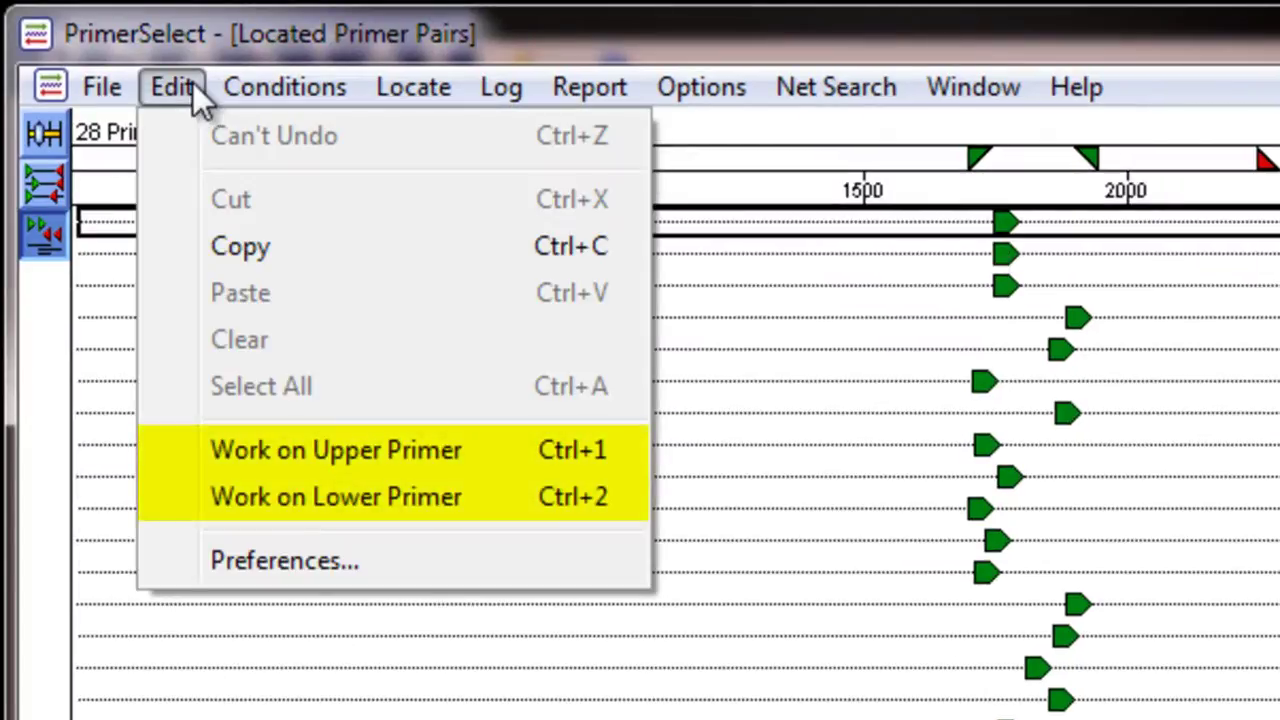
pyautogui.click(233, 443)
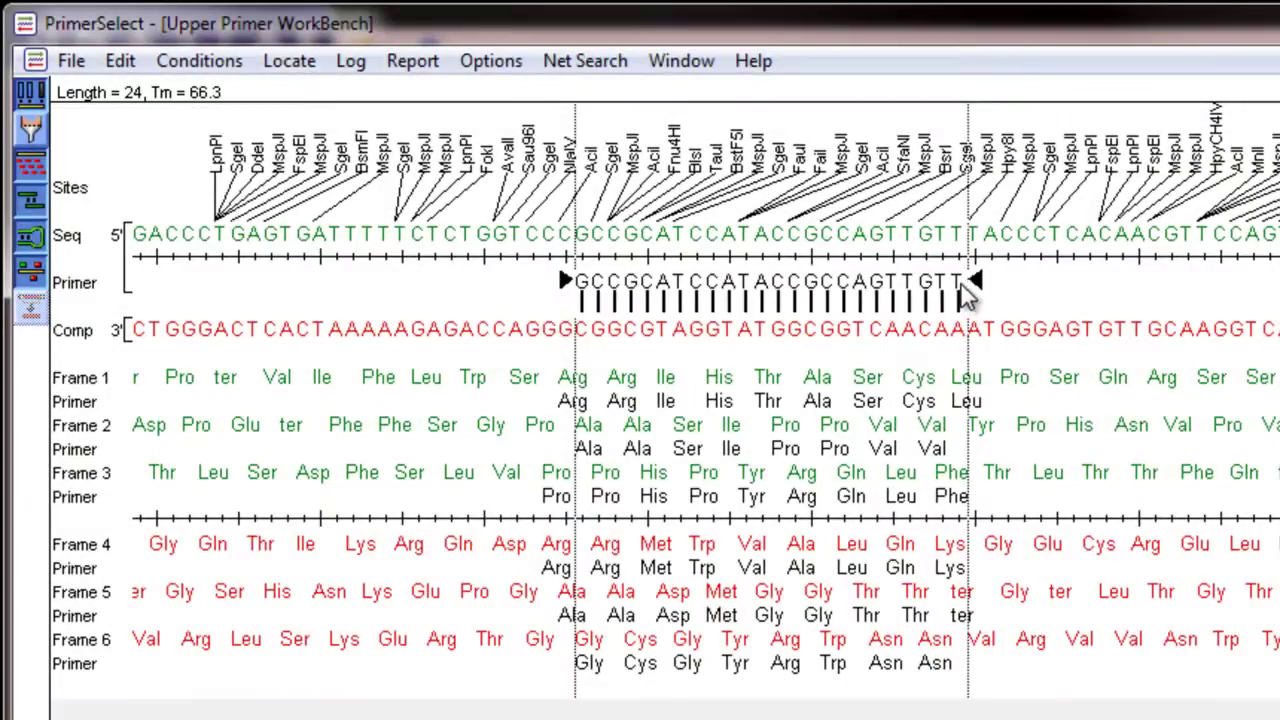
pyautogui.moveTo(973, 280); pyautogui.dragTo(958, 277)
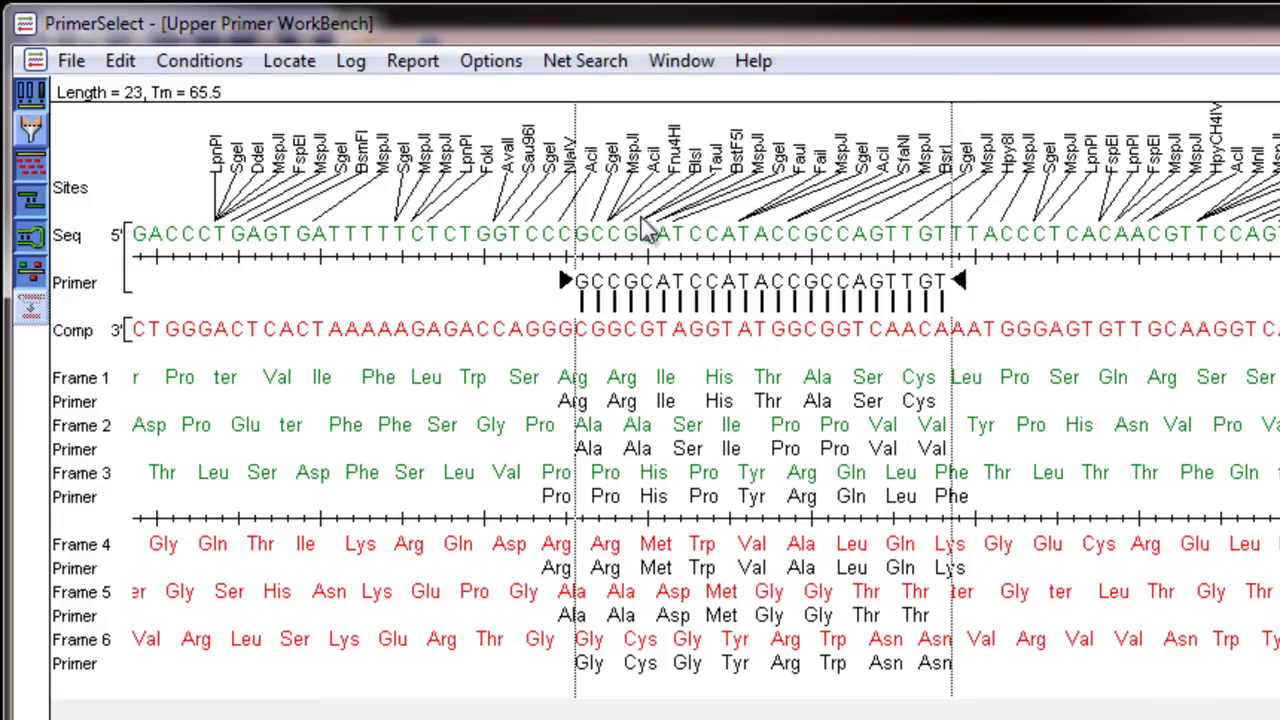
pyautogui.moveTo(563, 277); pyautogui.dragTo(437, 272)
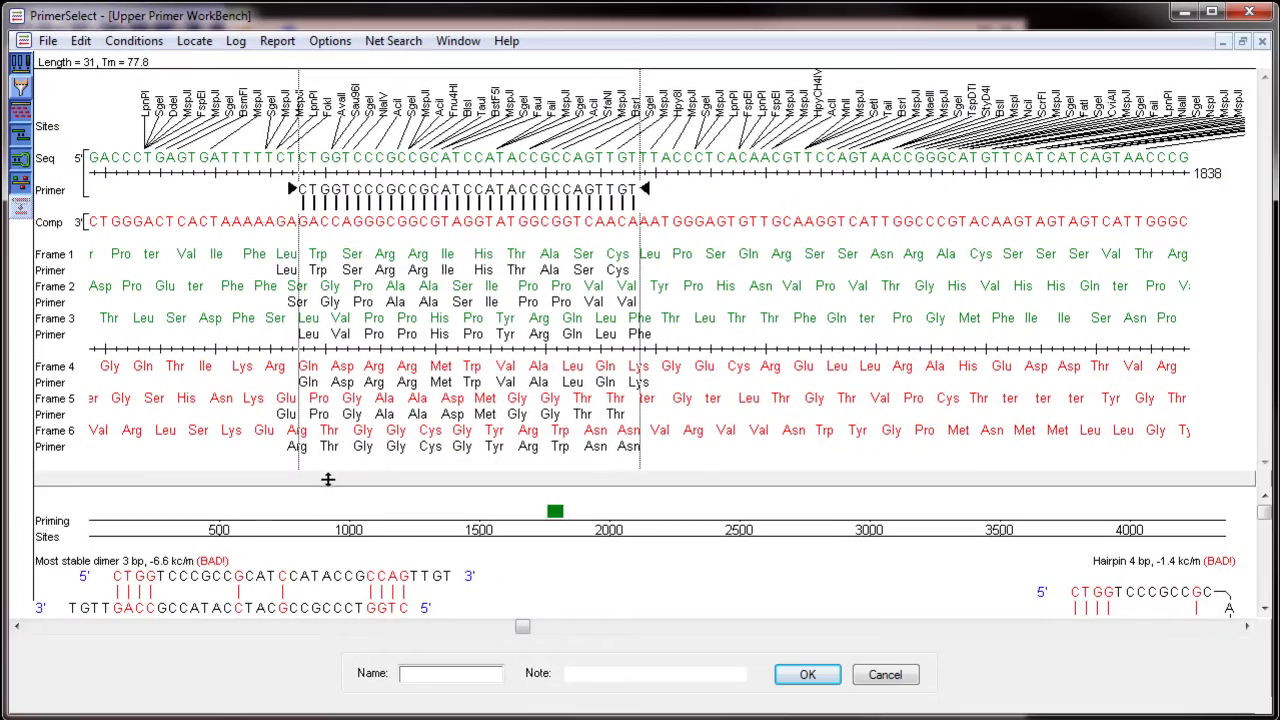
pyautogui.moveTo(352, 460); pyautogui.dragTo(364, 452)
pyautogui.moveTo(412, 403); pyautogui.dragTo(413, 404)
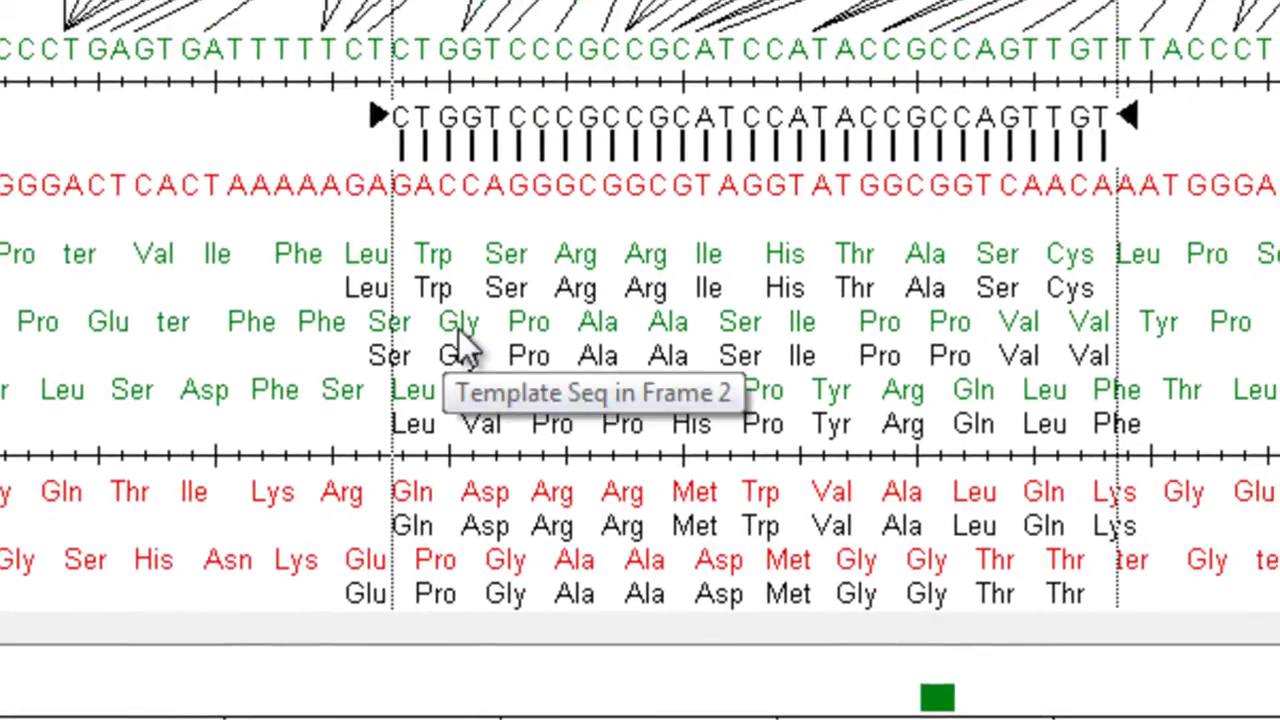
# Mutate the Frame 2 glycine to serine using codon AGT, removing the 3 bp dimer
pyautogui.click(463, 350)
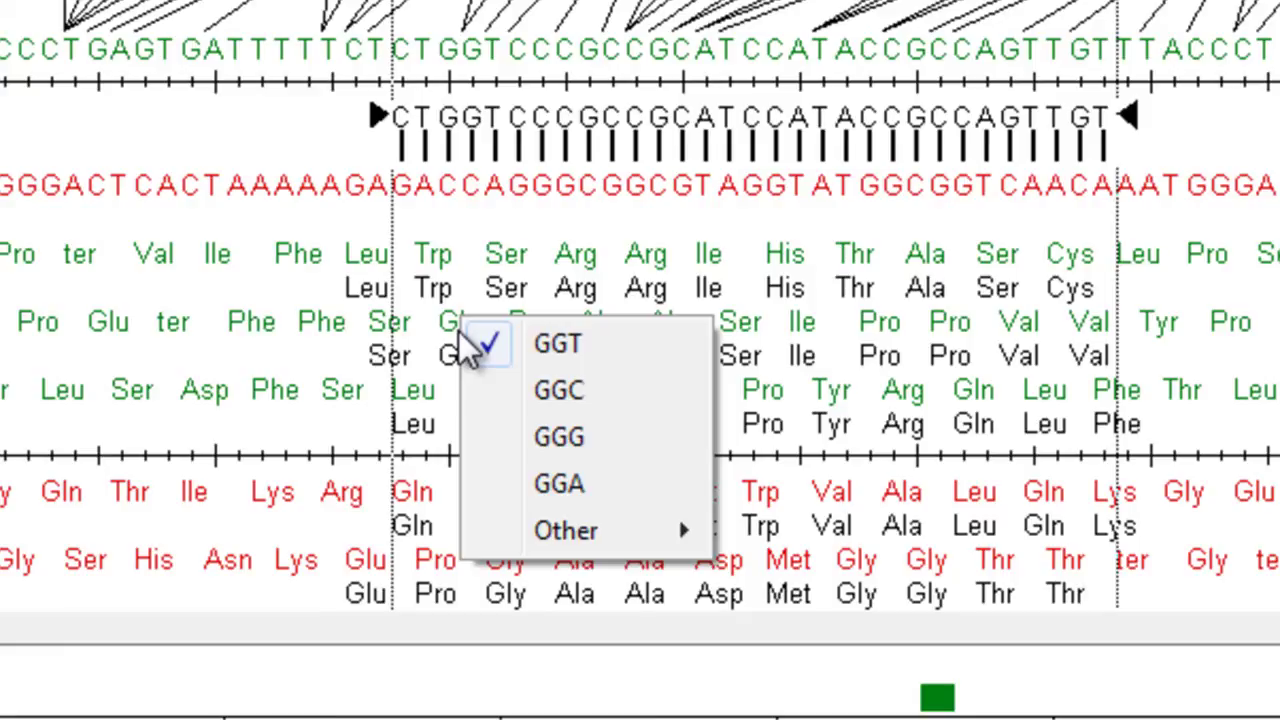
pyautogui.moveTo(618, 535)
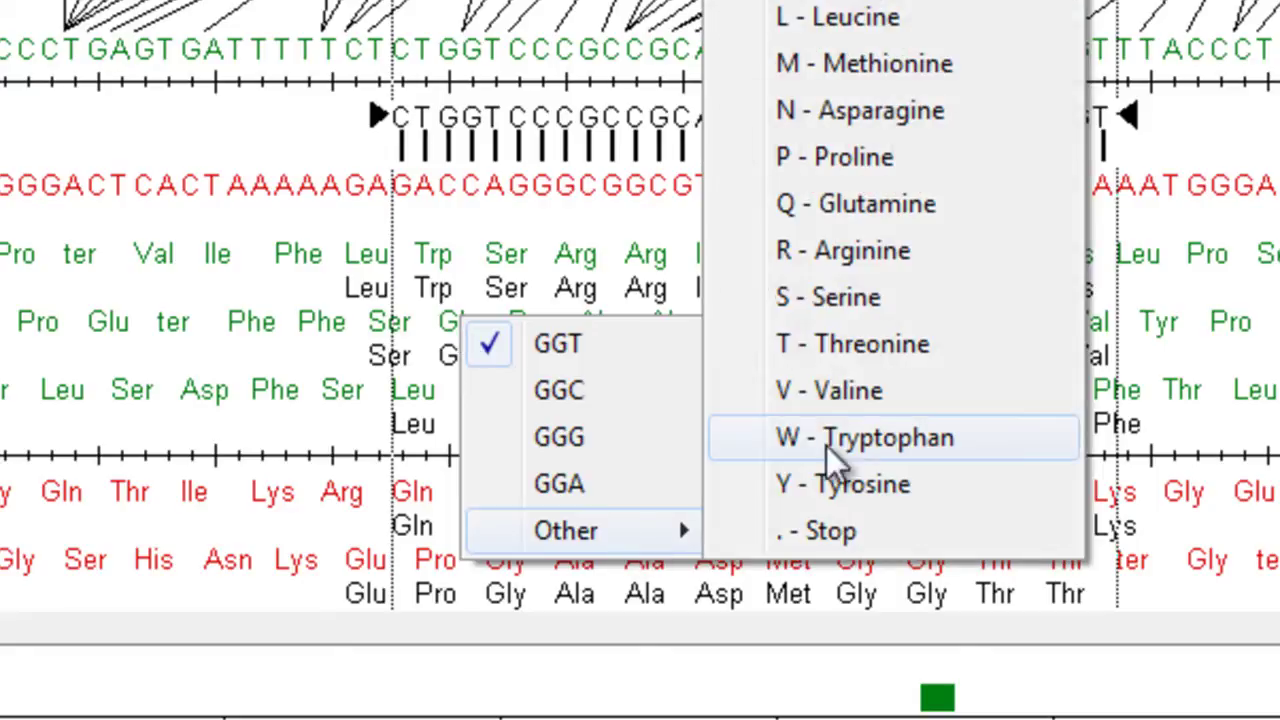
pyautogui.click(909, 314)
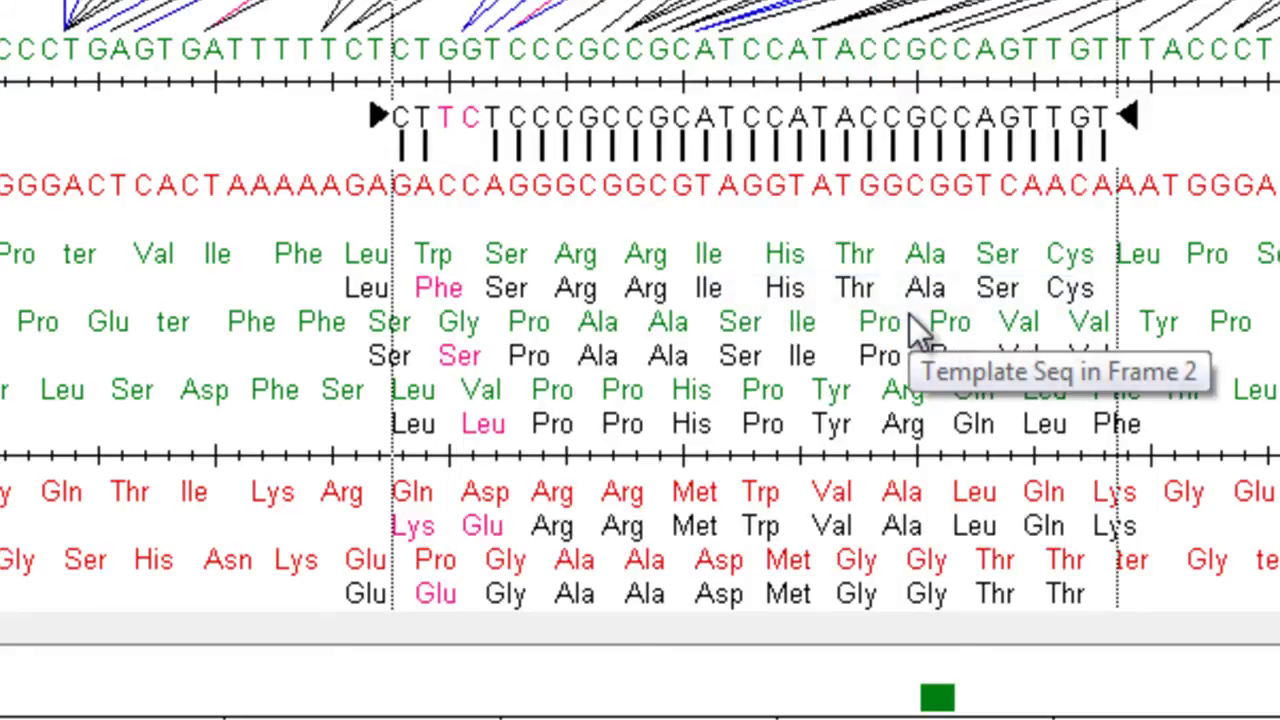
pyautogui.click(459, 357)
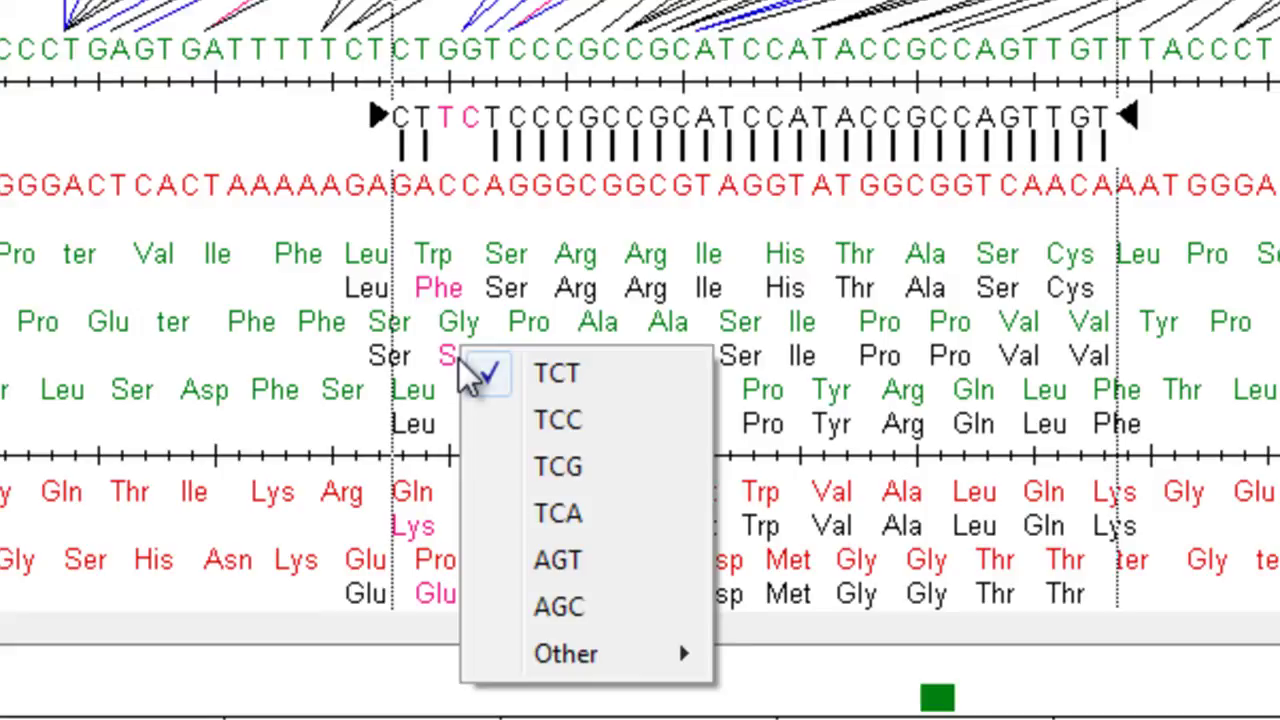
pyautogui.click(523, 555)
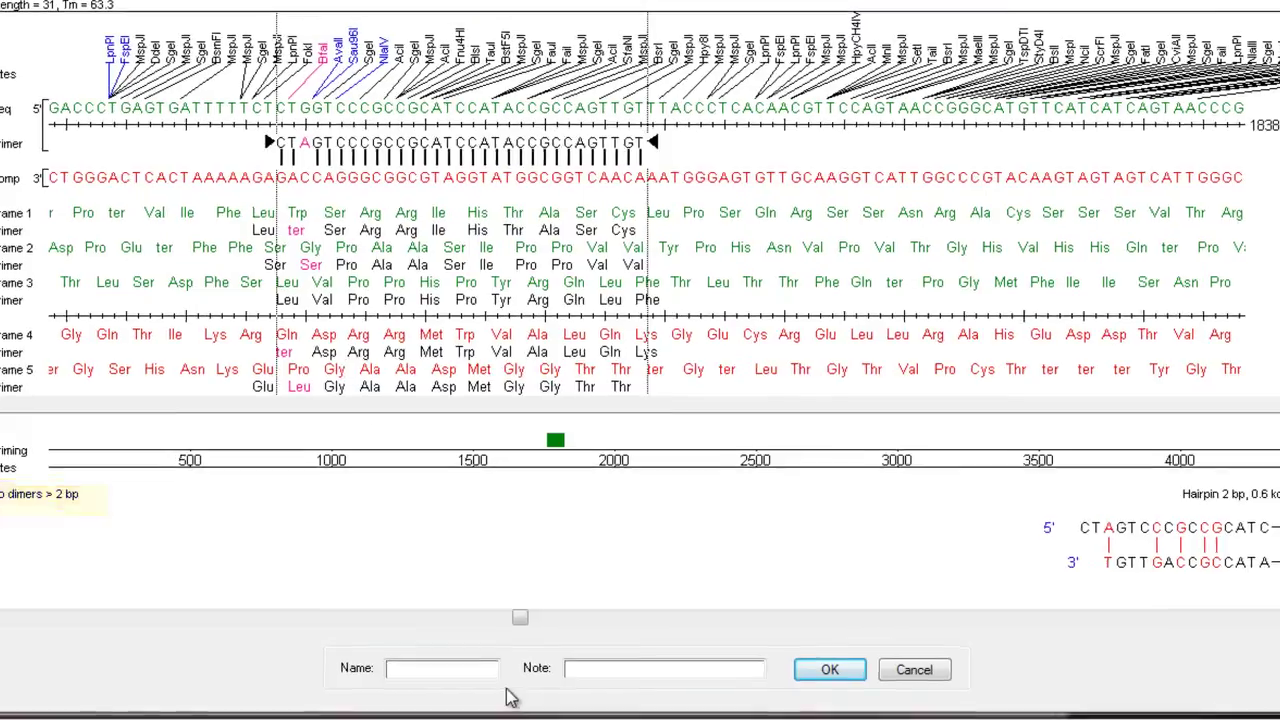
# Save the mutated upper primer under the name 'Mutant Upper'
pyautogui.click(491, 669)
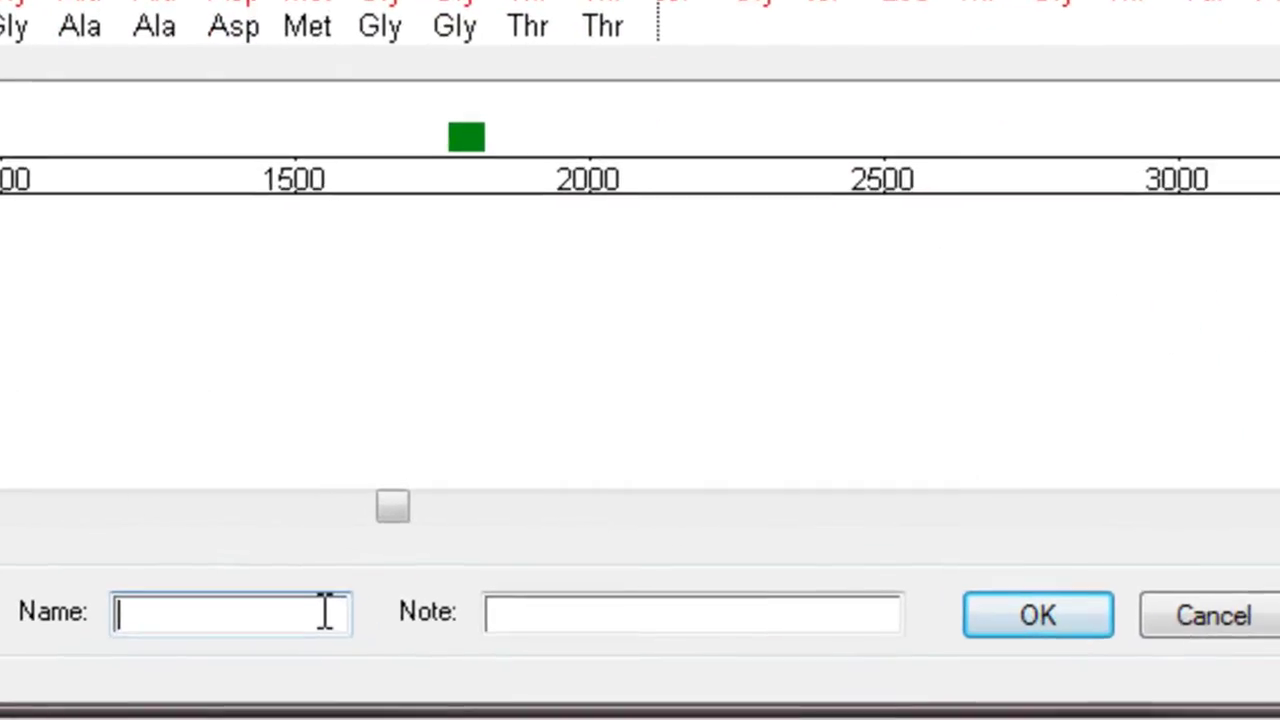
pyautogui.write('Mutant Upp')
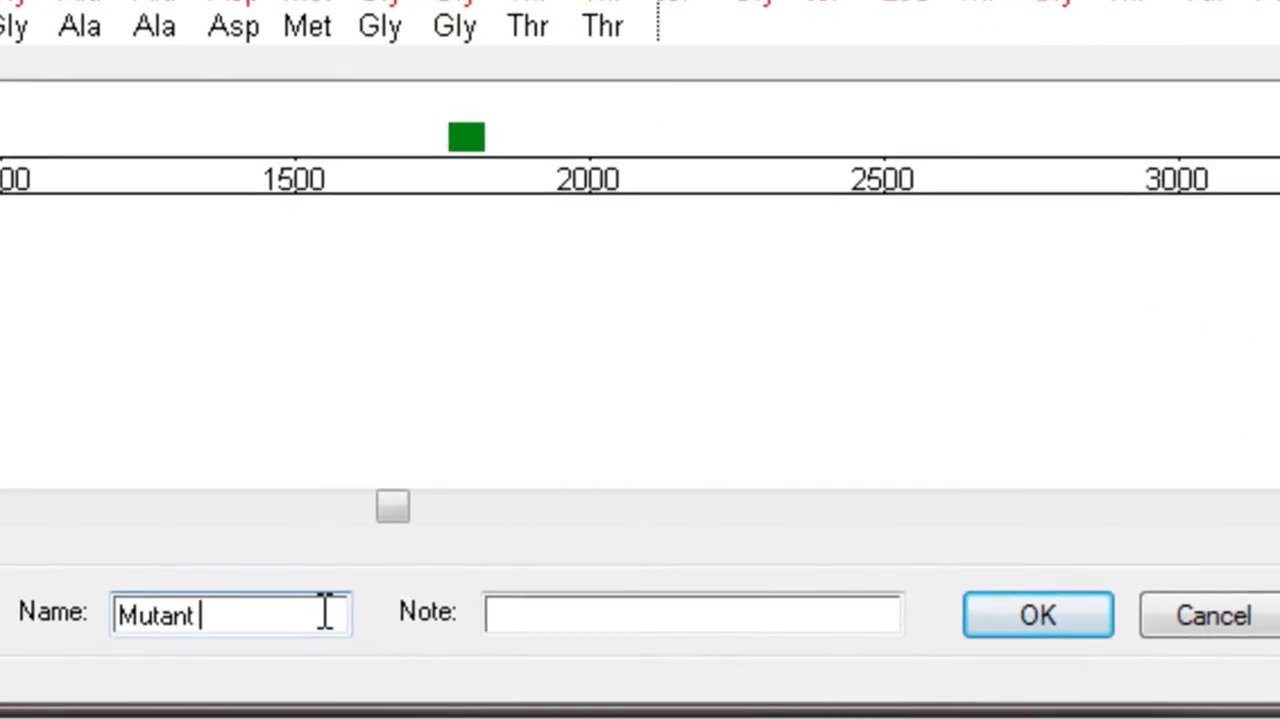
pyautogui.write('er')
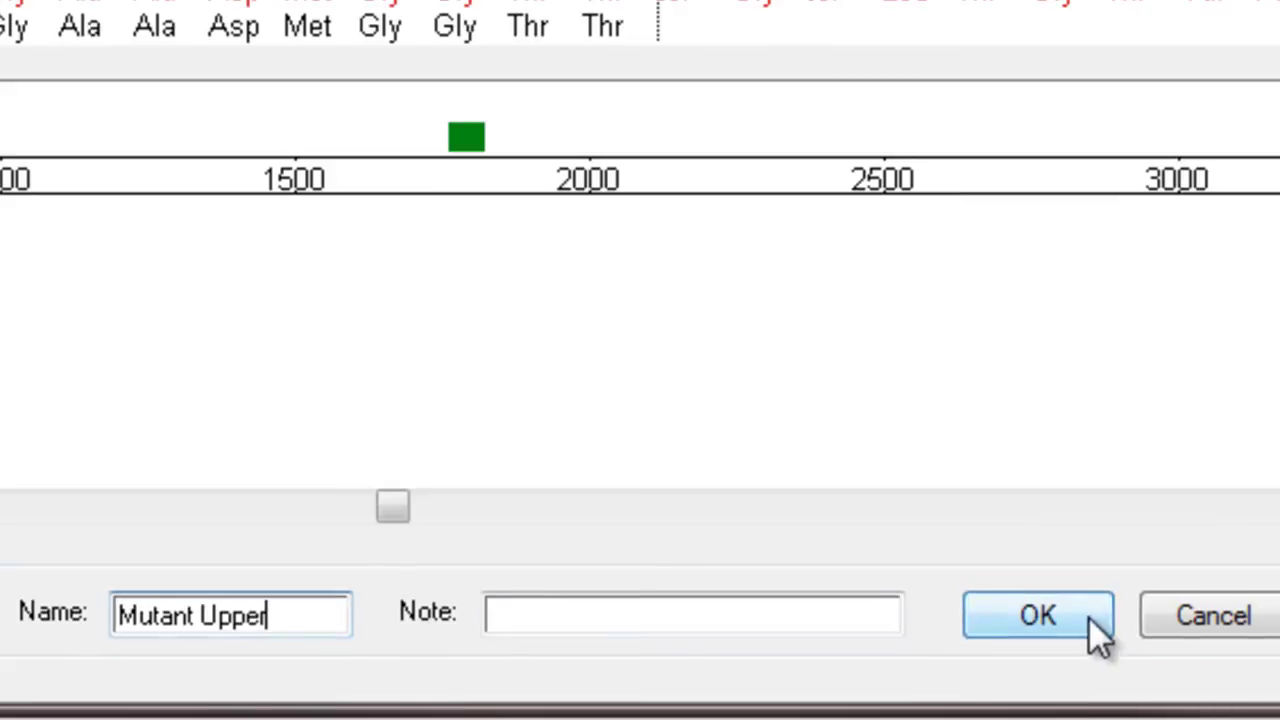
pyautogui.click(1090, 618)
pyautogui.click(320, 57)
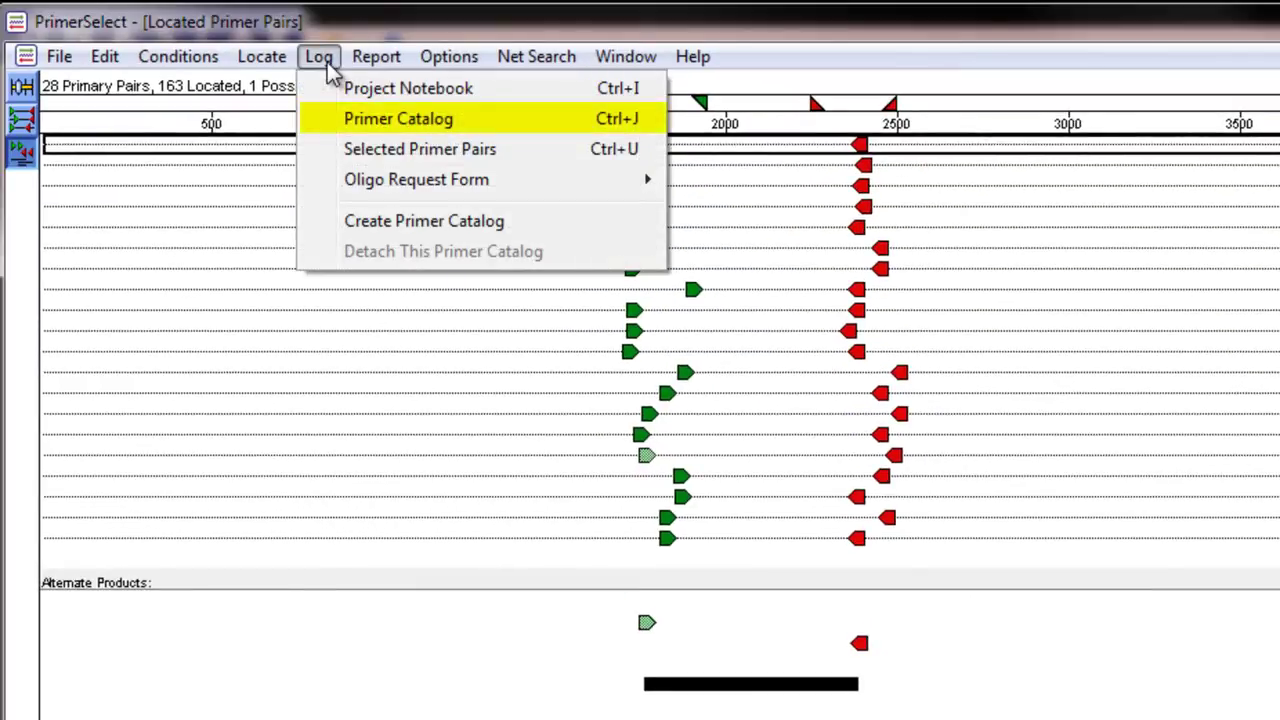